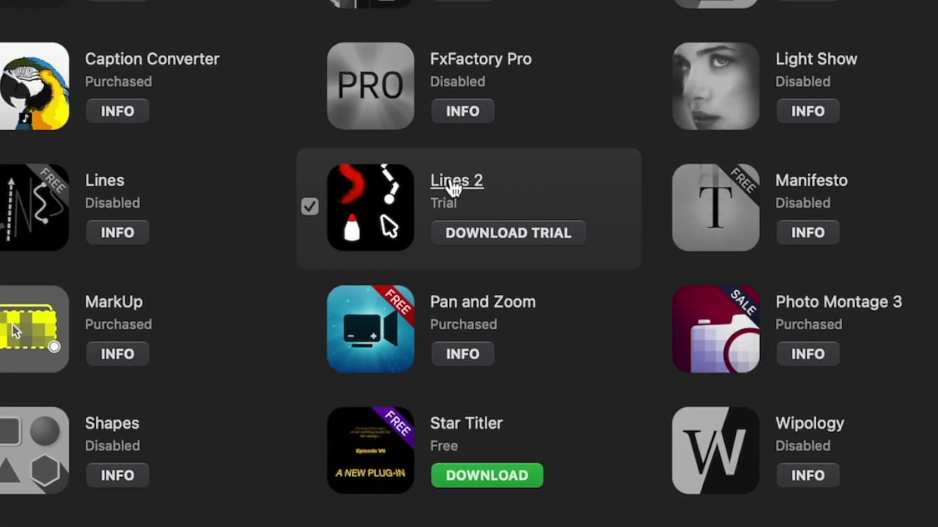
Open the Lines 2 page in the FxFactory catalog and download its trial.
{"action": "left_click", "coordinate": [463, 206]}
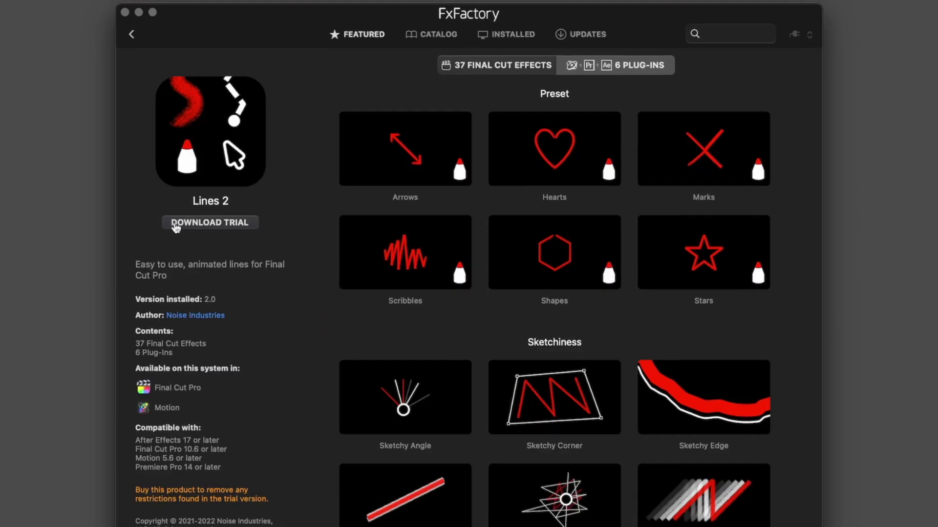
{"action": "left_click", "coordinate": [236, 213]}
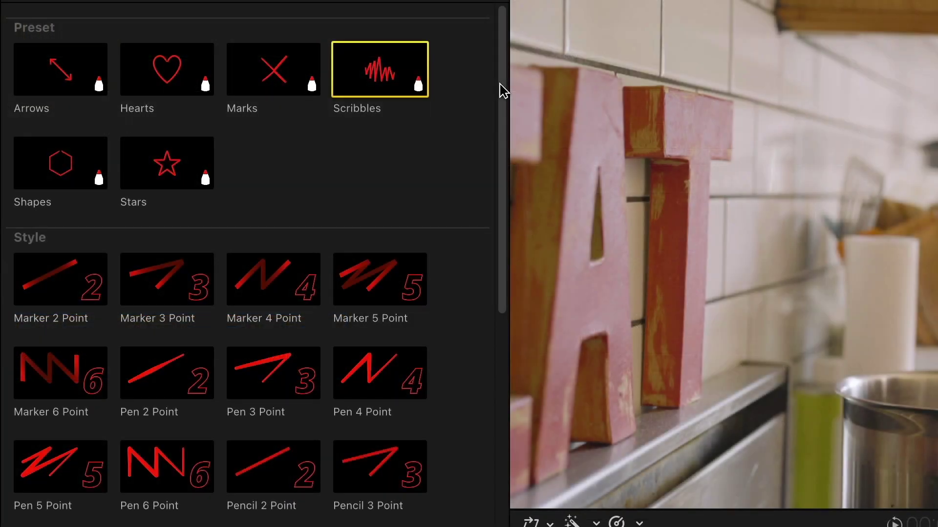
{"action": "left_click_drag", "start_coordinate": [502, 90], "coordinate": [491, 210]}
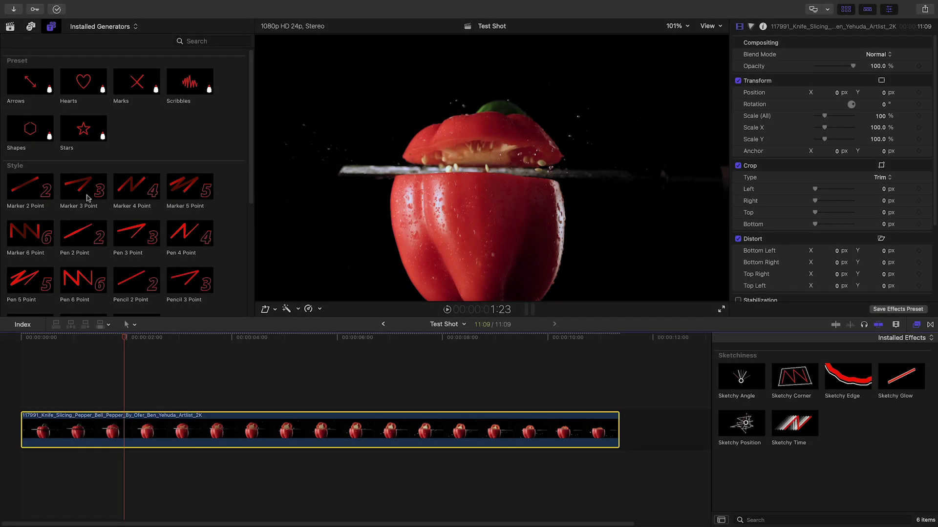
Place the Marker 3 Point line above the pepper clip, undoing a trial rescale.
{"action": "left_click_drag", "start_coordinate": [87, 199], "coordinate": [29, 385]}
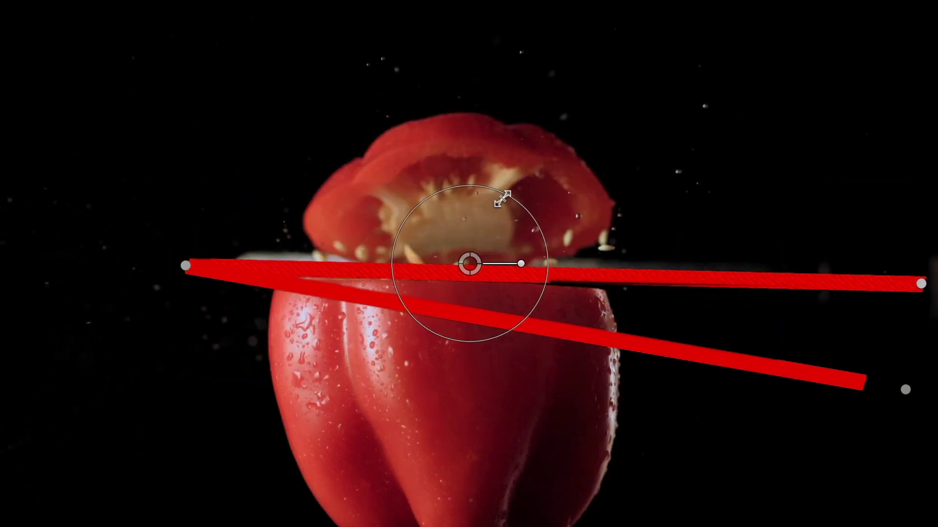
{"action": "left_click_drag", "start_coordinate": [503, 199], "coordinate": [480, 236]}
{"action": "key", "text": "ctrl+z"}
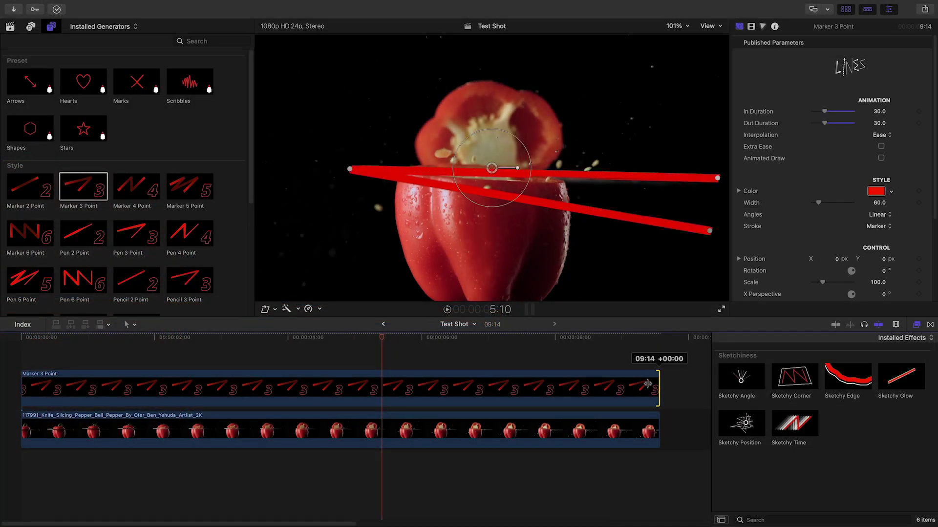
Trim the Marker 3 Point clip's end, replay it, and keep Ease with Extra Ease on.
{"action": "left_click_drag", "start_coordinate": [648, 384], "coordinate": [431, 394]}
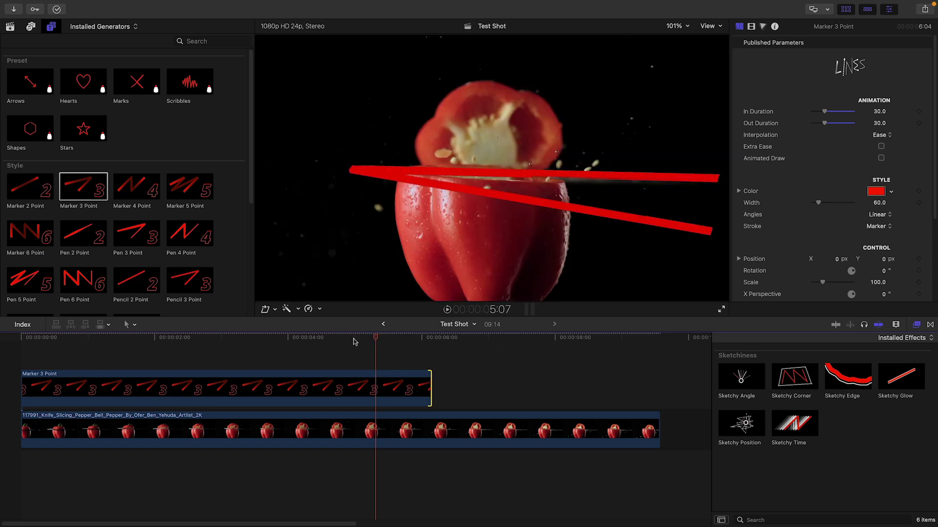
{"action": "key", "text": "Home"}
{"action": "key", "text": "space"}
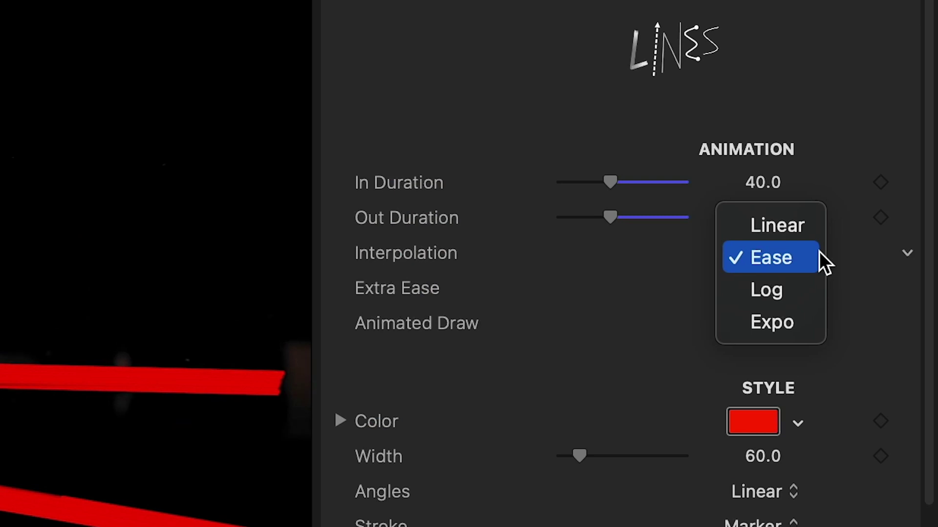
{"action": "left_click", "coordinate": [819, 252]}
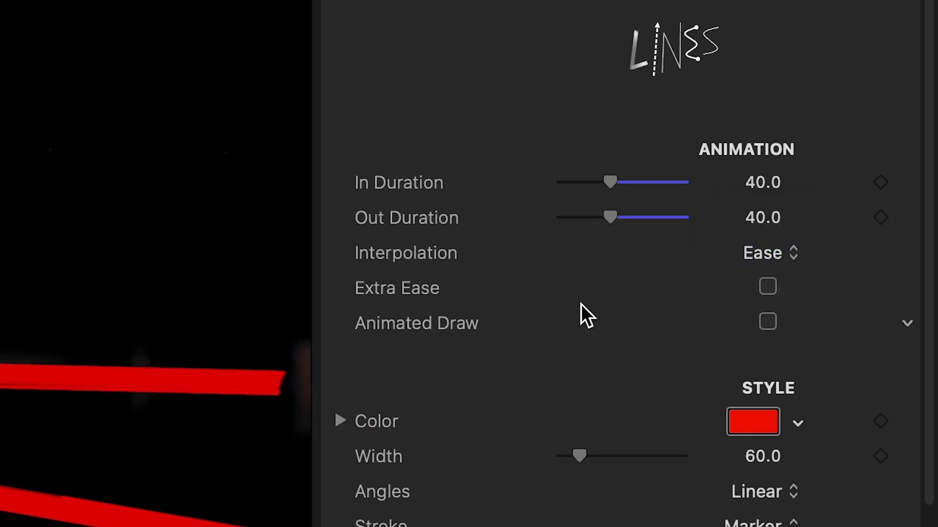
{"action": "left_click", "coordinate": [768, 288]}
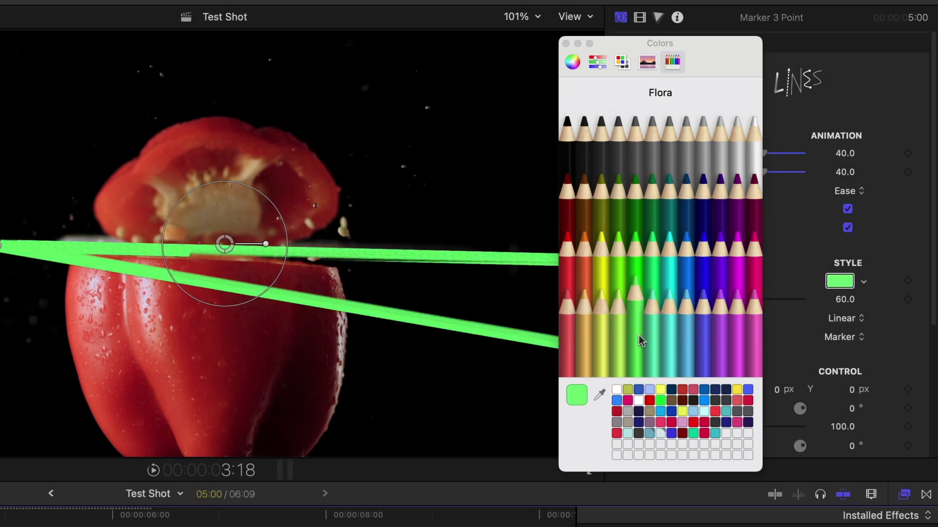
Return the line colour to red, nudge its width, and keep Linear angles.
{"action": "left_click", "coordinate": [571, 244]}
{"action": "left_click", "coordinate": [565, 44]}
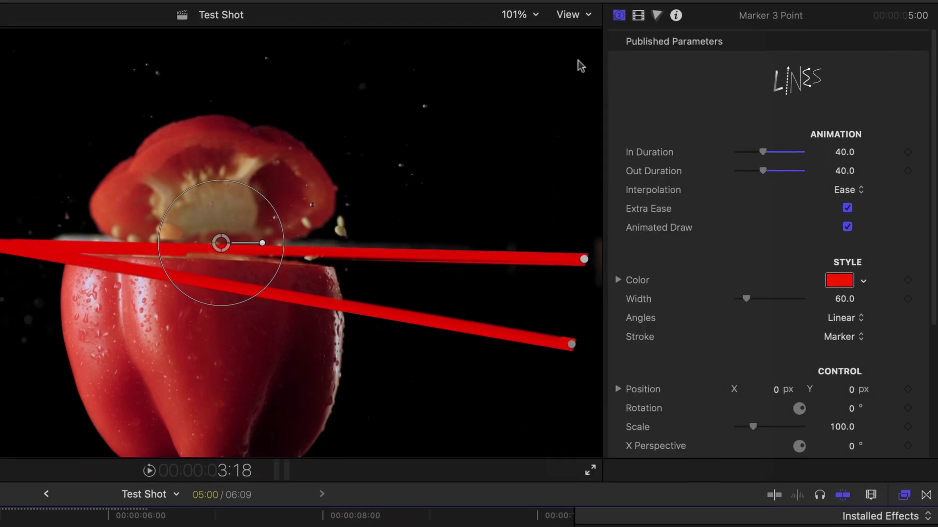
{"action": "mouse_move", "coordinate": [733, 302]}
{"action": "left_mouse_down"}
{"action": "mouse_move", "coordinate": [762, 300]}
{"action": "mouse_move", "coordinate": [735, 303]}
{"action": "left_mouse_up"}
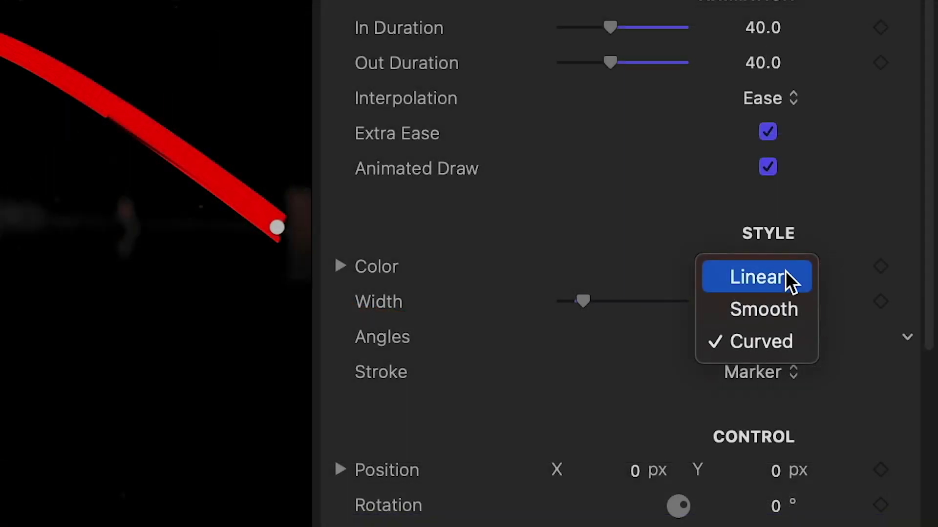
{"action": "left_click", "coordinate": [785, 271]}
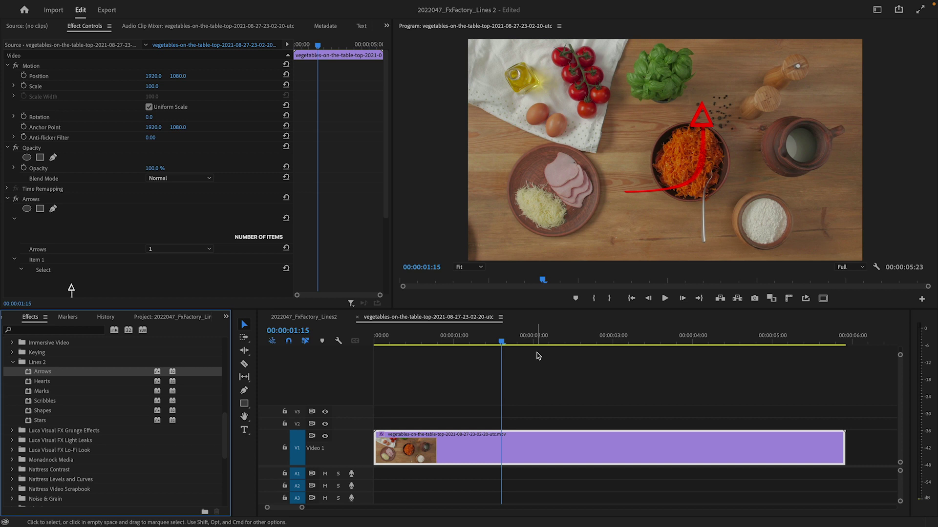
Set the Arrows count to 7 and give Item 2 a straight upward arrow.
{"action": "left_click", "coordinate": [372, 188]}
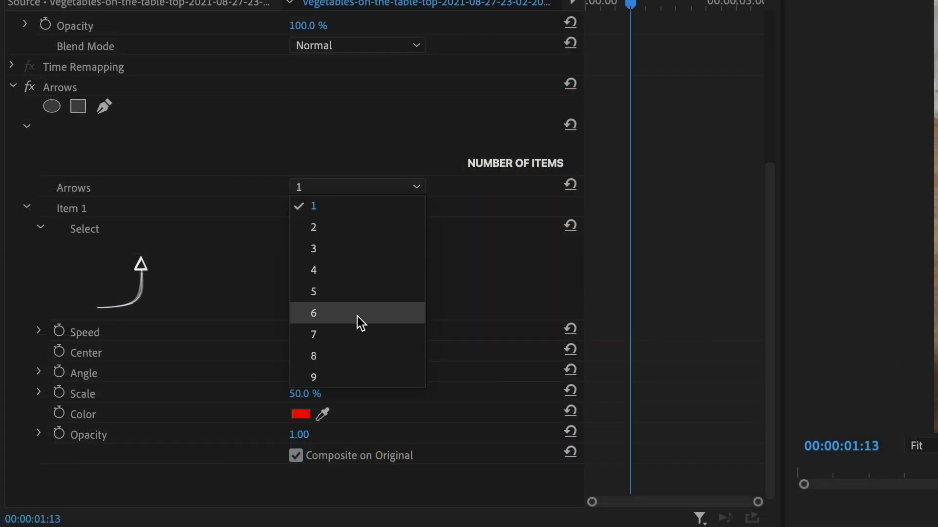
{"action": "left_click", "coordinate": [367, 335]}
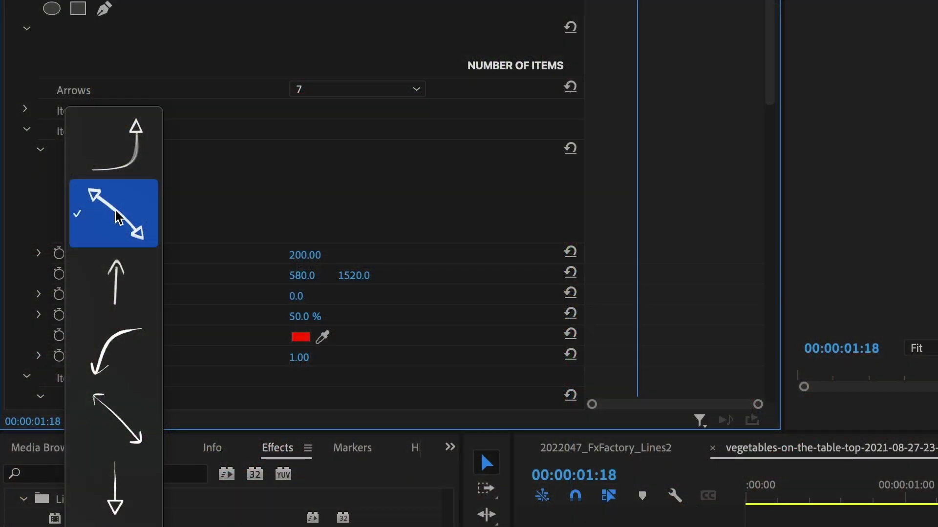
{"action": "left_click", "coordinate": [116, 282]}
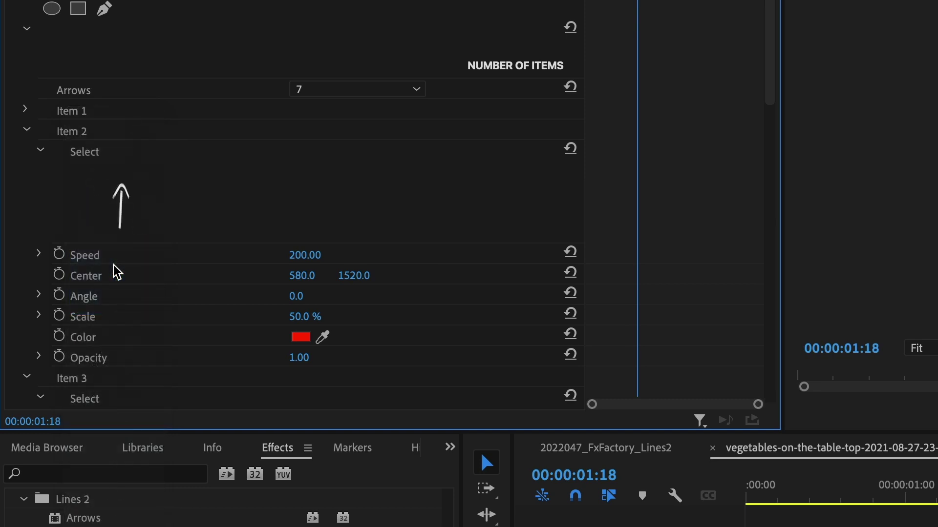